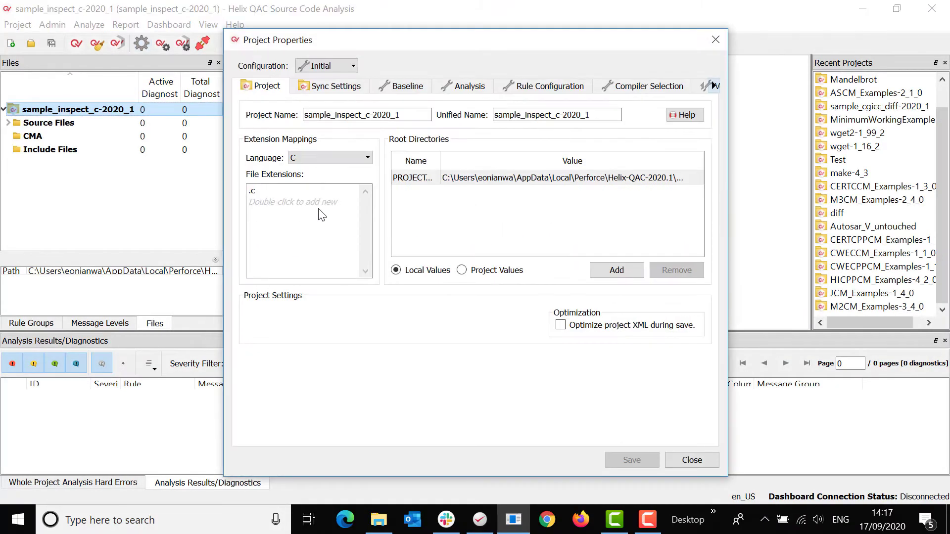
- Show the Analysis settings in Project Properties and select the qac 9.8.0 component
click(473, 87)
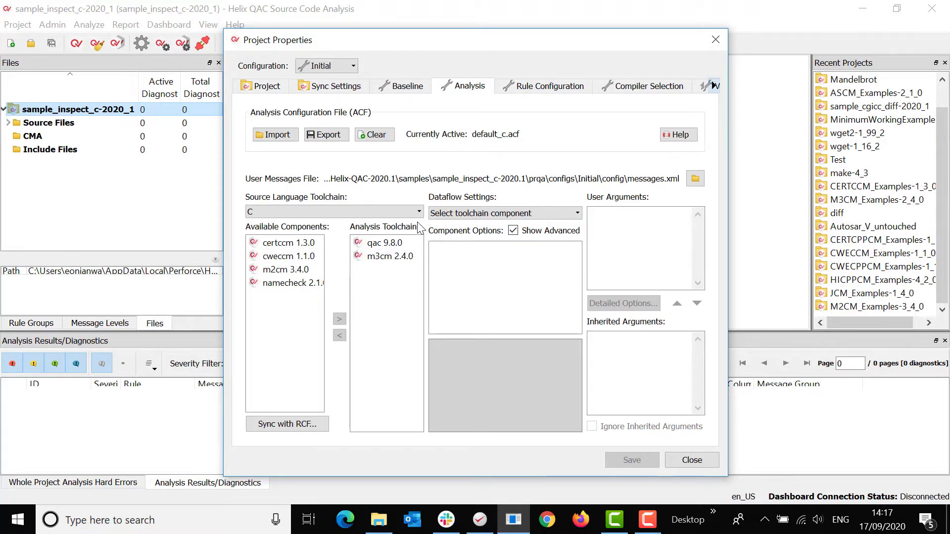
click(392, 249)
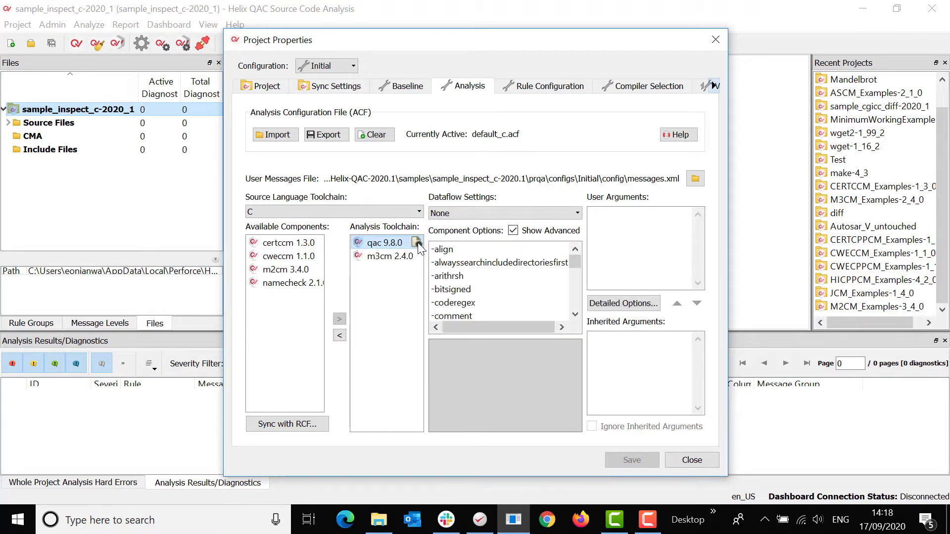
- In qac User Messages, enter message ID 6000 with text 'function complexity too high'
click(418, 242)
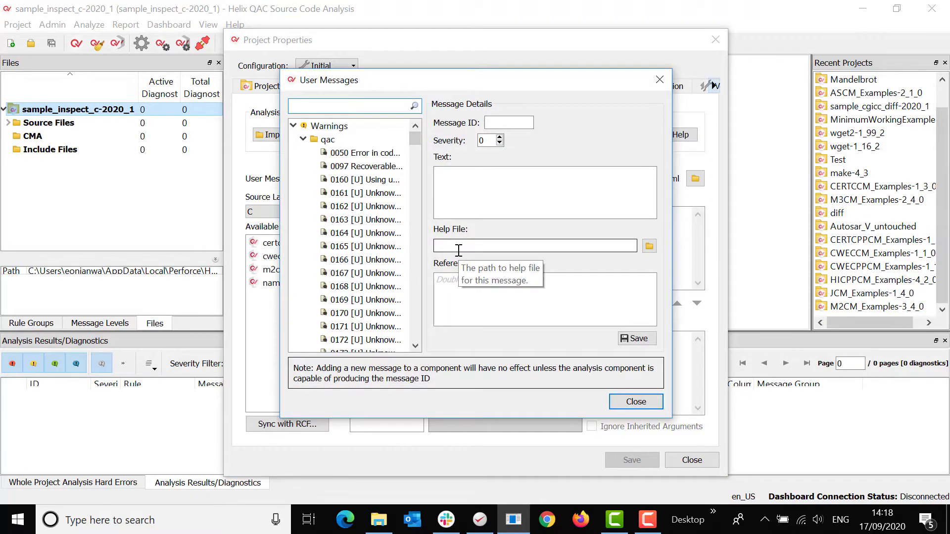
click(512, 123)
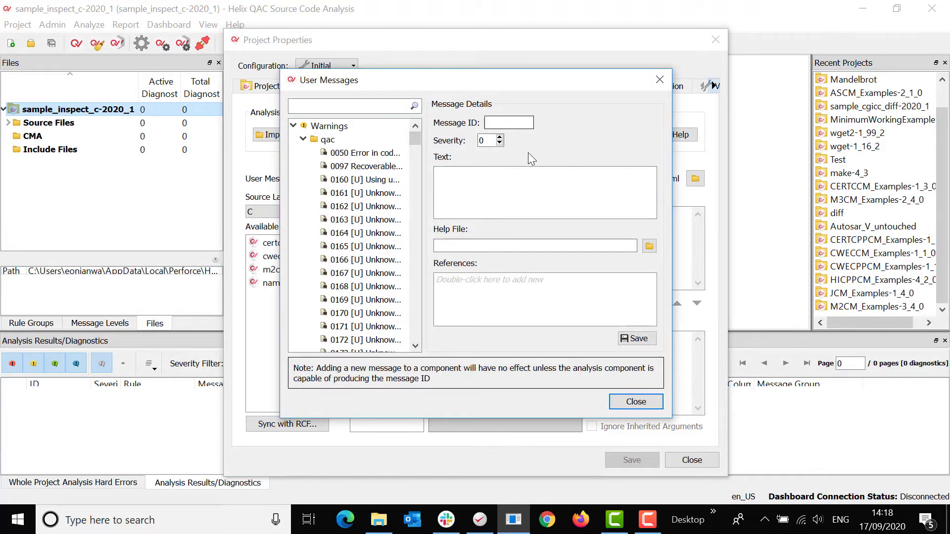
text(60)
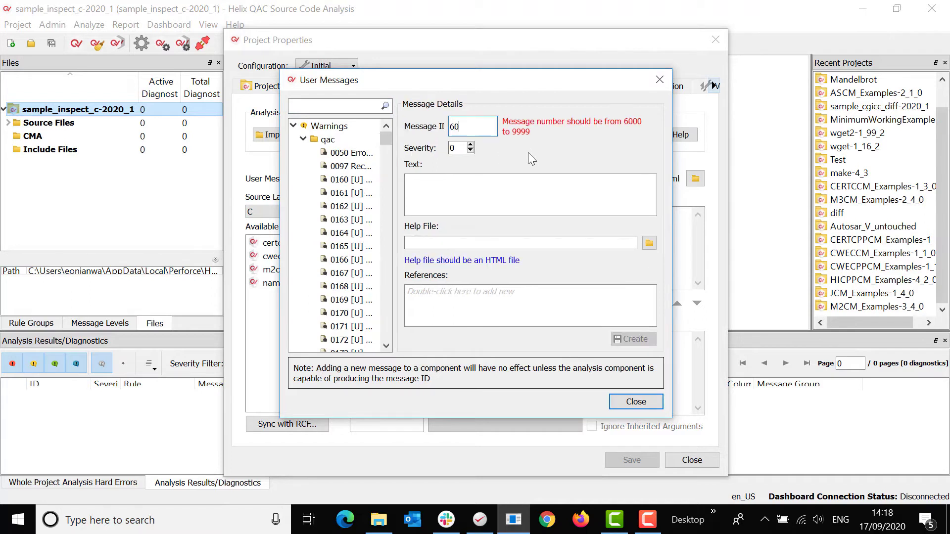
text(00)
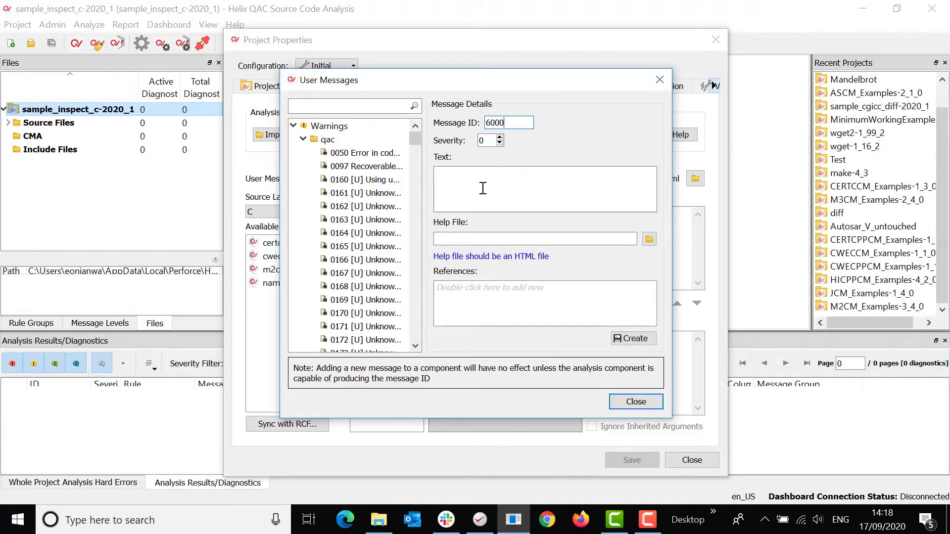
click(486, 187)
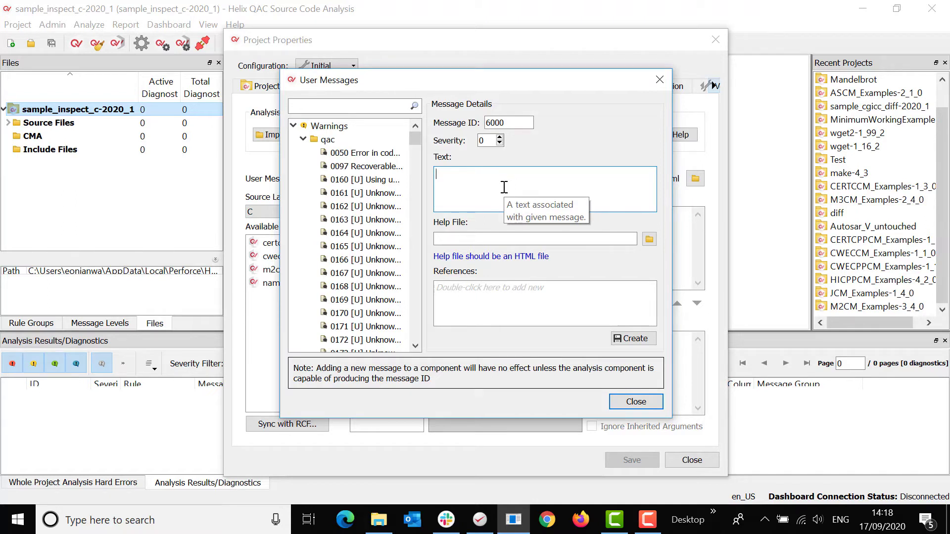
text(com)
text(plexity t)
text(oo )
text(high)
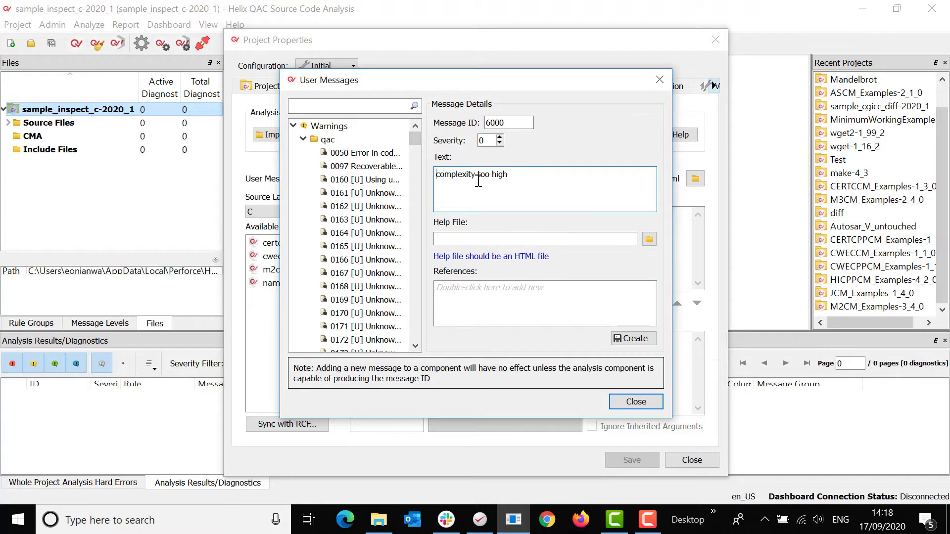
text(function)
- Create message 6000 and widen the dialog to read its User Specified entry
click(644, 347)
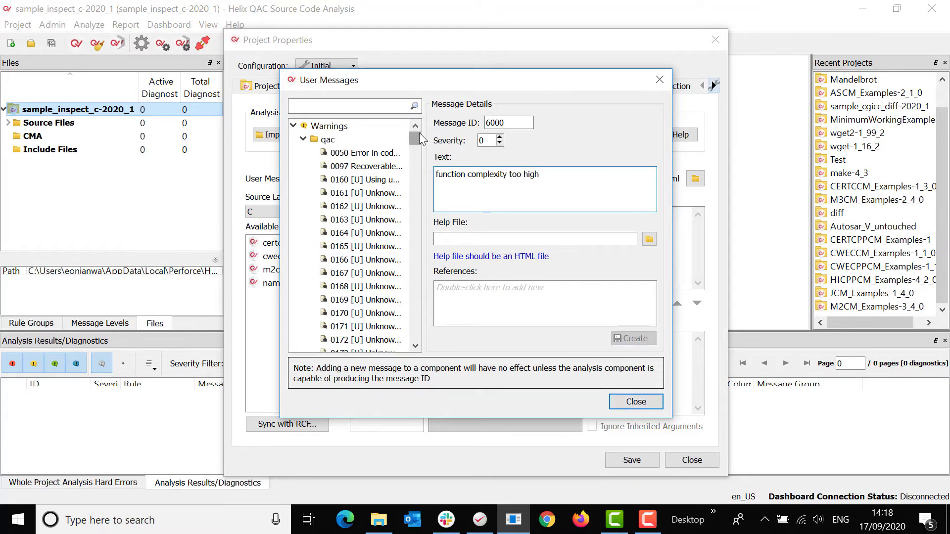
drag(418, 133, 406, 341)
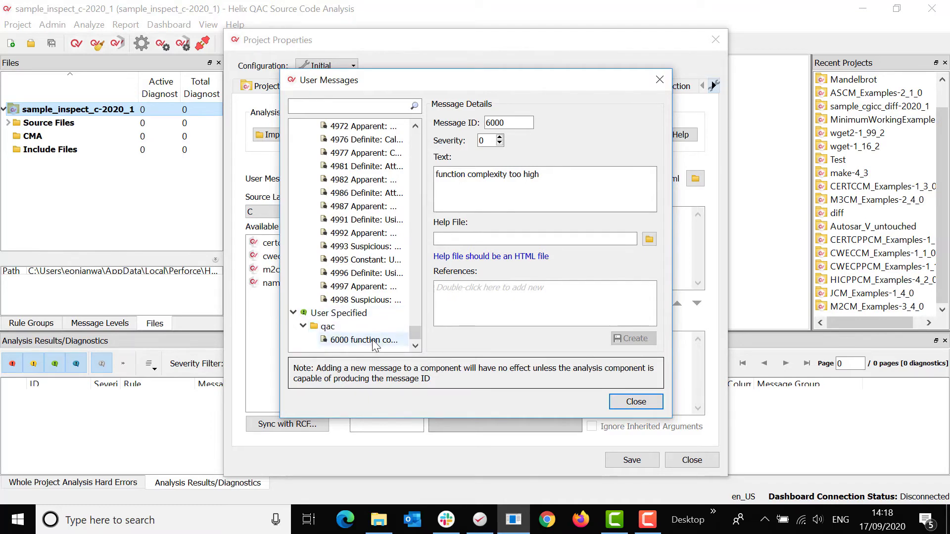
drag(281, 293, 150, 285)
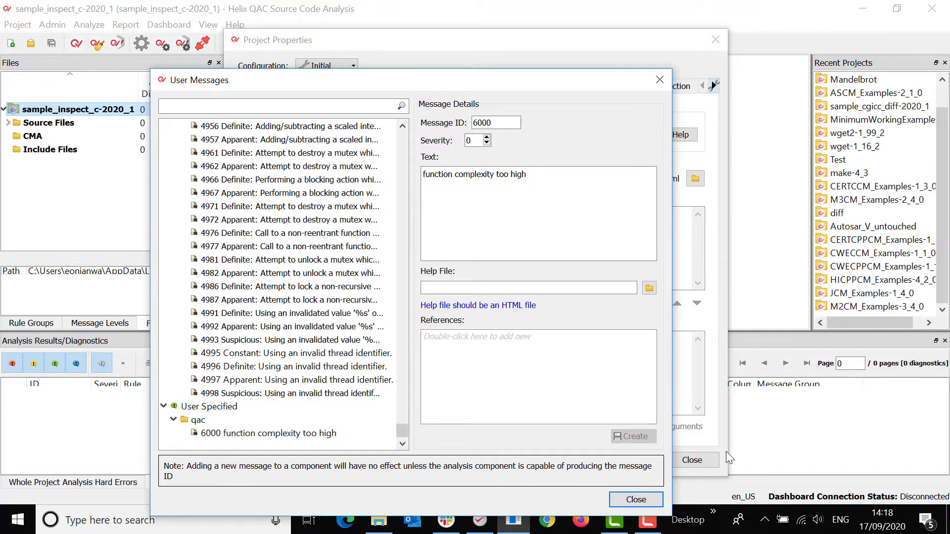
- Close User Messages and select qac's -threshold option to view its syntax
click(632, 498)
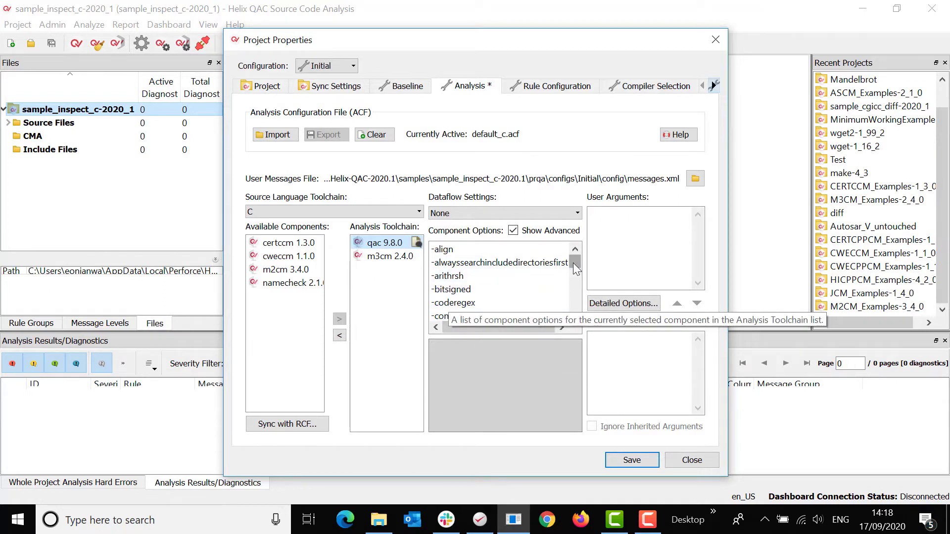
drag(573, 263, 575, 301)
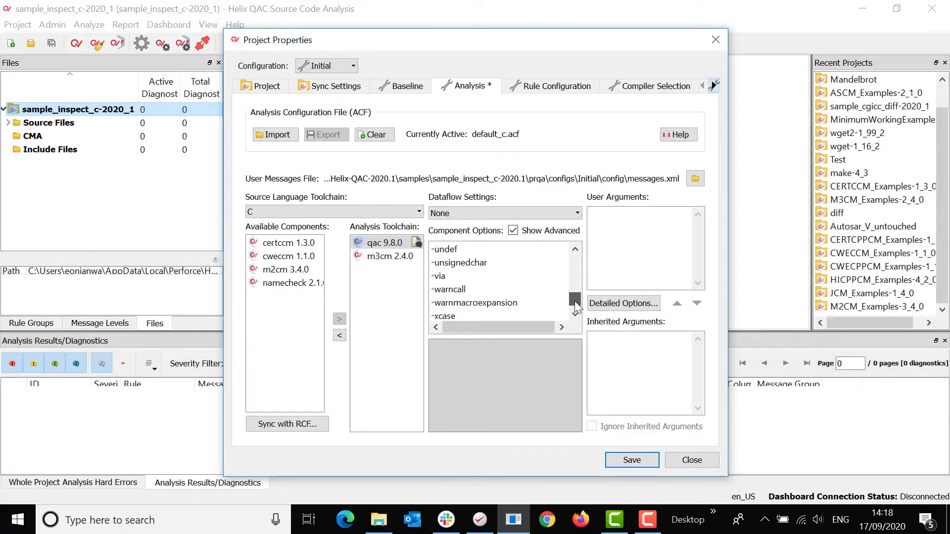
scroll(513, 284, up, 2)
scroll(513, 284, up, 1)
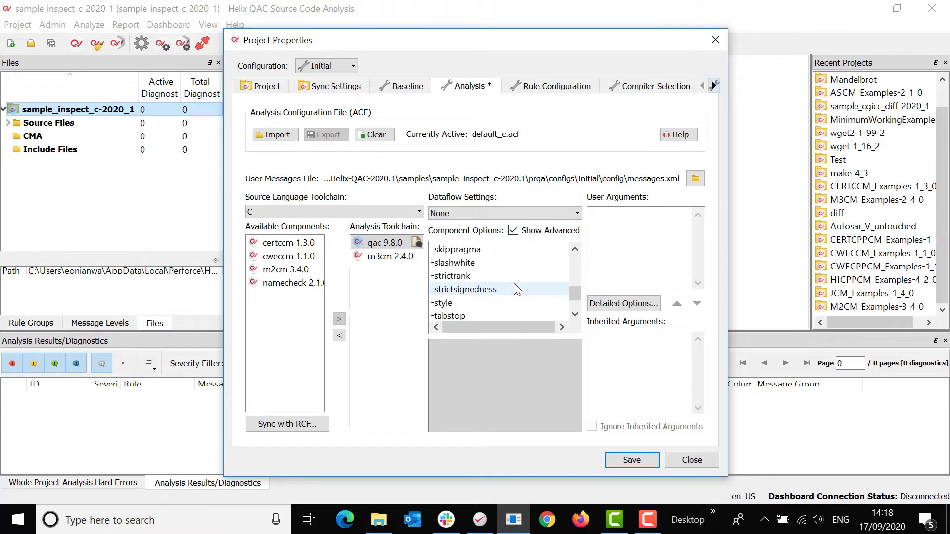
scroll(514, 284, down, 1)
click(510, 289)
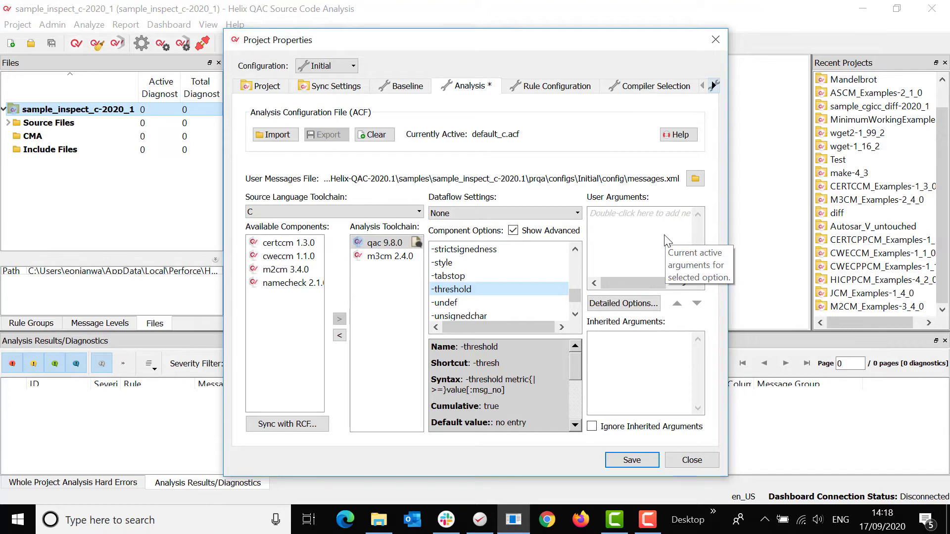
- Add the threshold argument STCYC>5:6000, save the analysis settings, and go to Rule Configuration
double_click(653, 214)
text(STC)
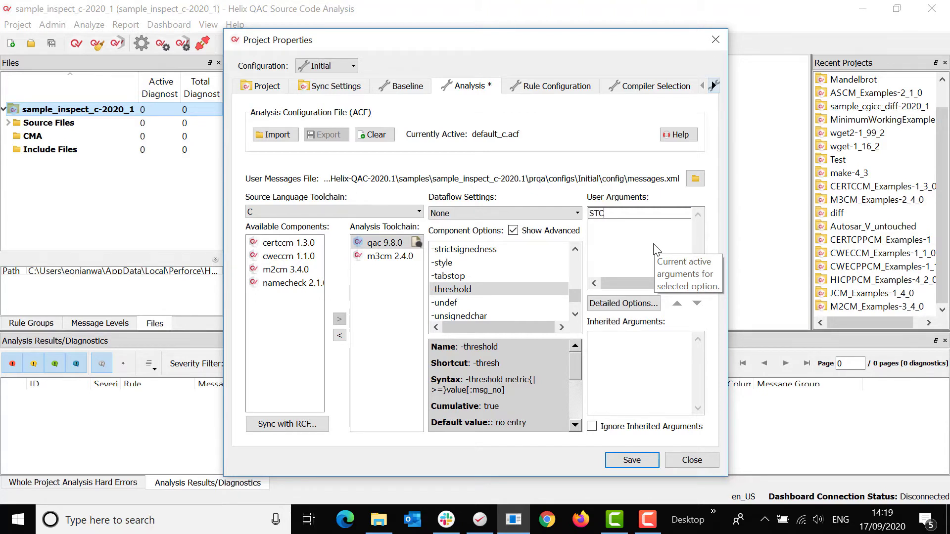
text(YC)
text(>)
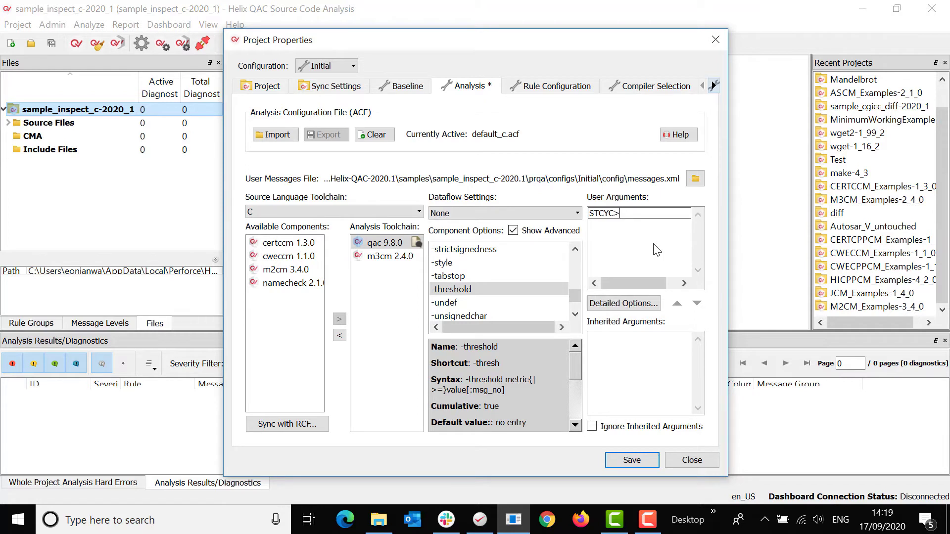
text(5:6)
text(000)
key(Return)
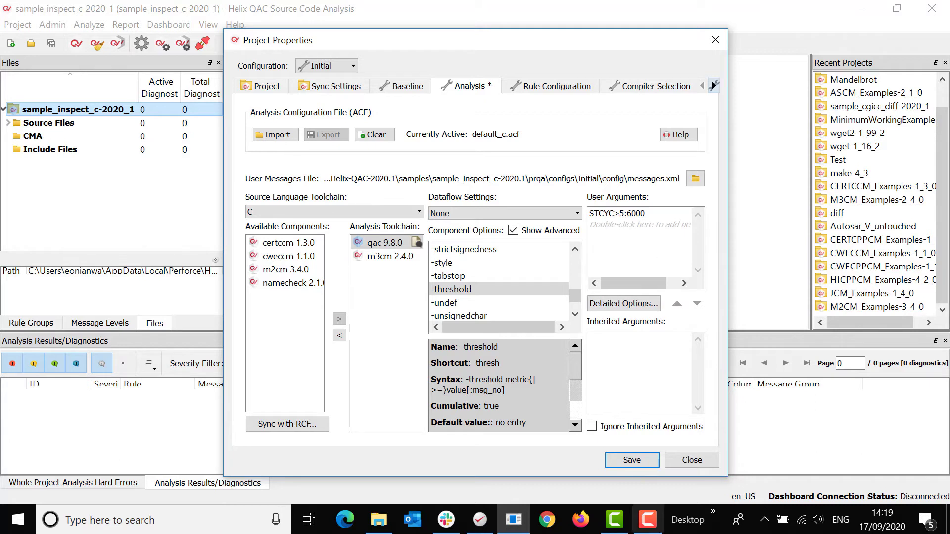
click(645, 462)
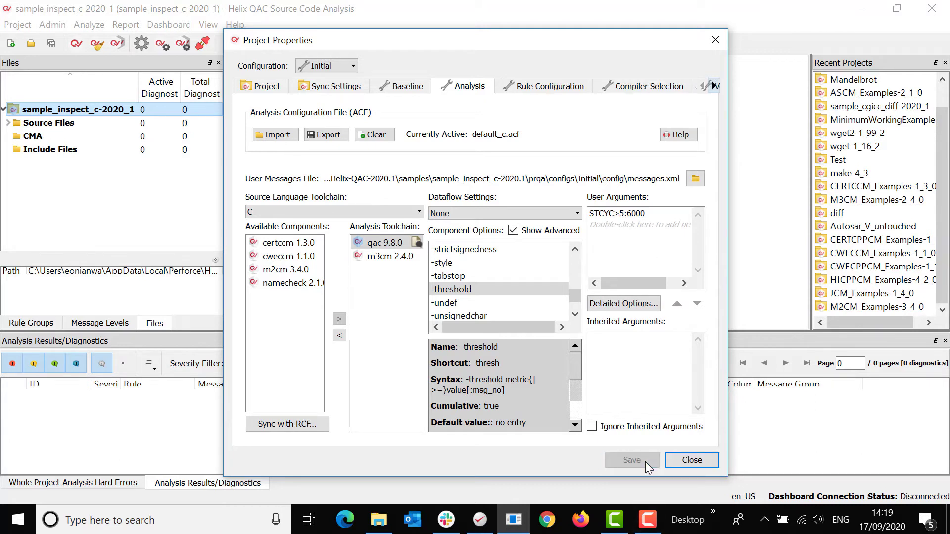
click(550, 88)
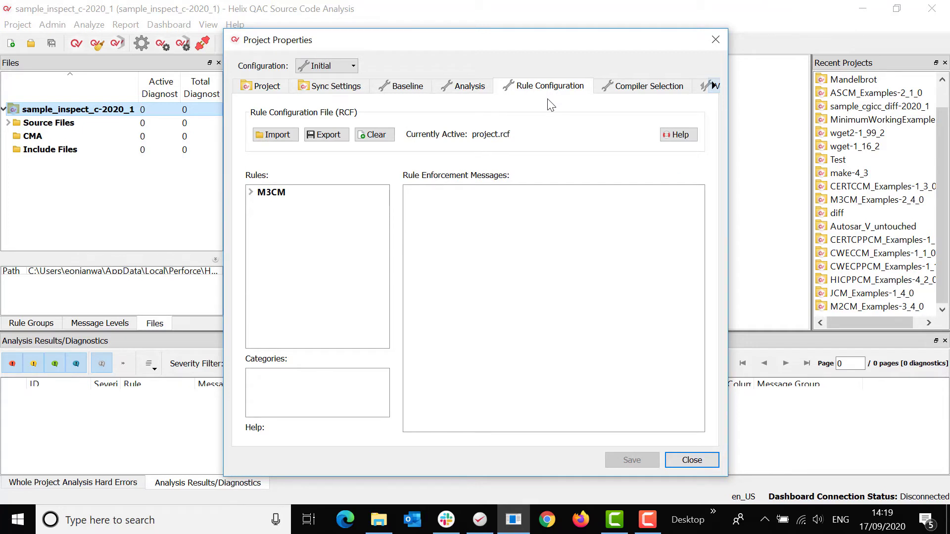
- Add M3CM rule 5 'User Message' with the default help location, then select it
click(252, 192)
right_click(270, 195)
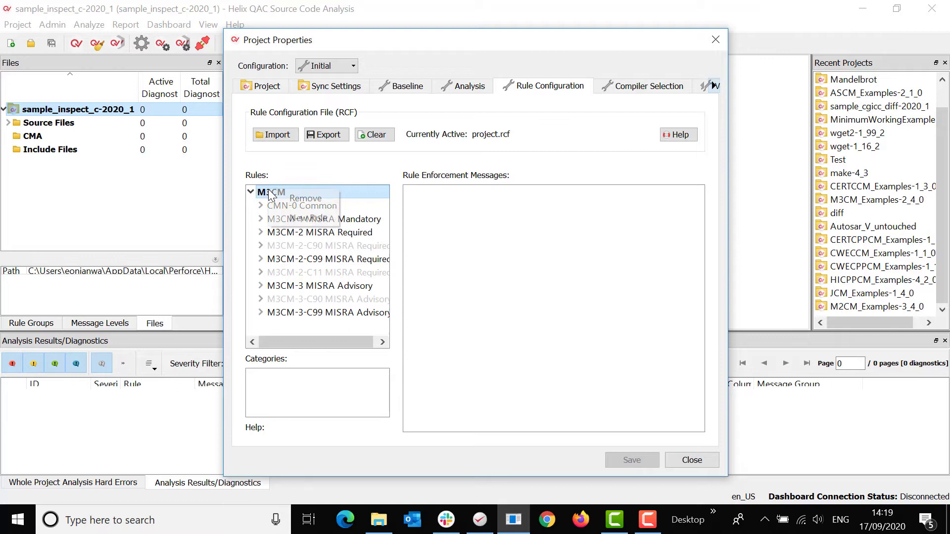
click(308, 220)
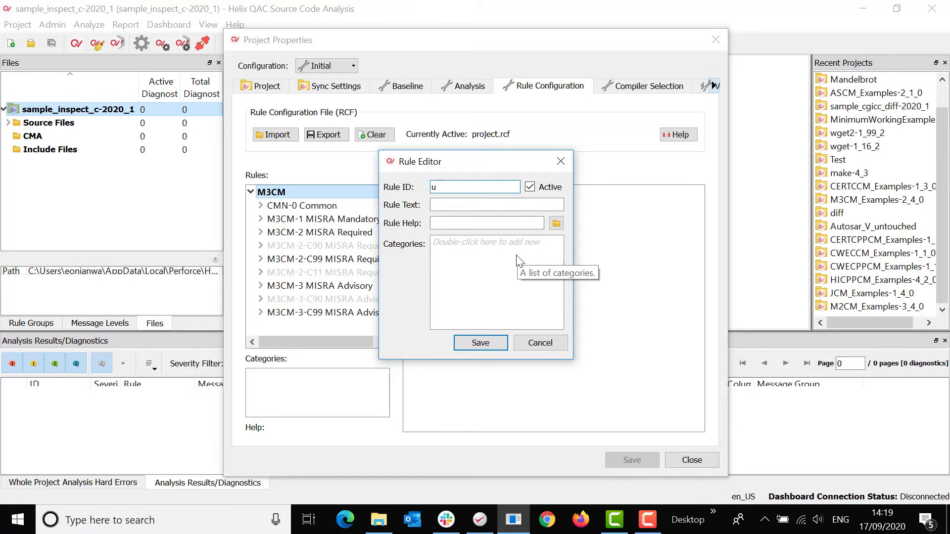
key(BackSpace)
text(u)
key(BackSpace)
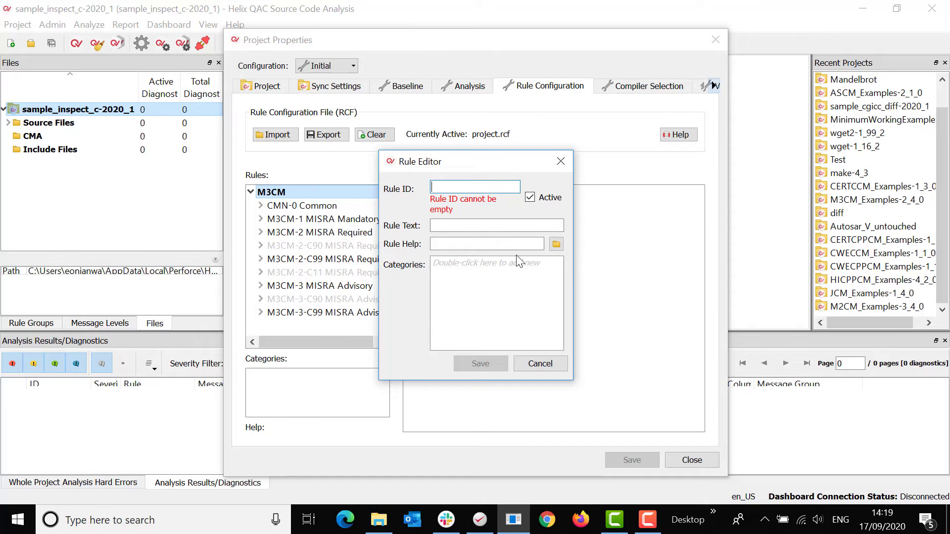
text(5)
click(468, 208)
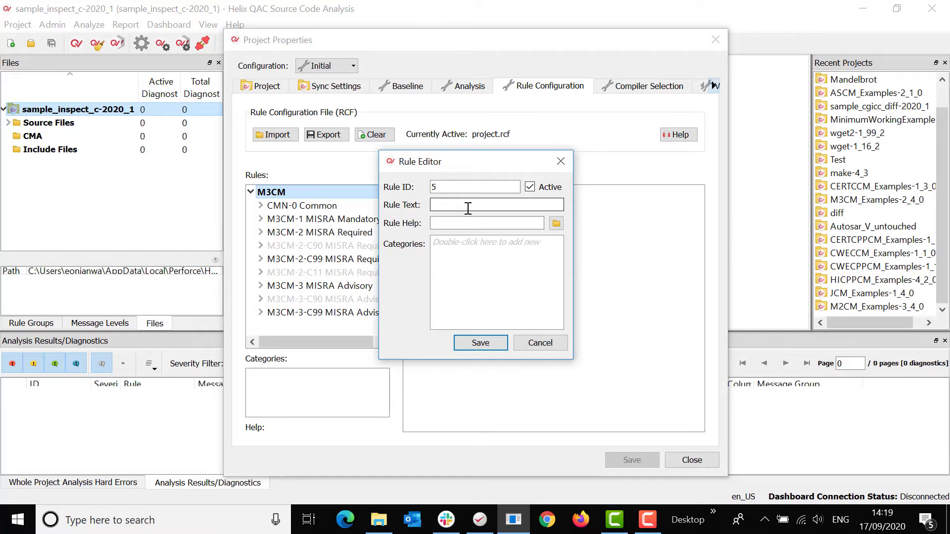
text(User)
text( Messa)
text(ge)
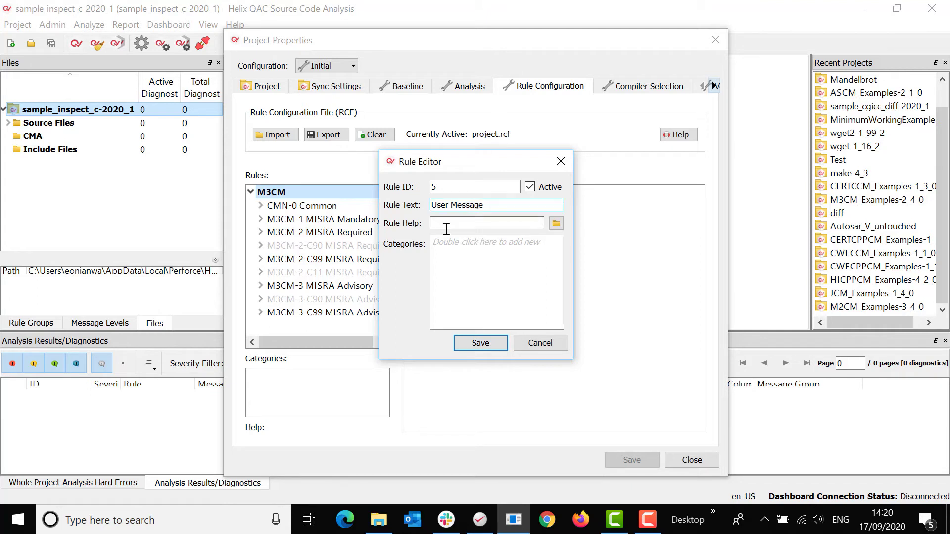
click(480, 344)
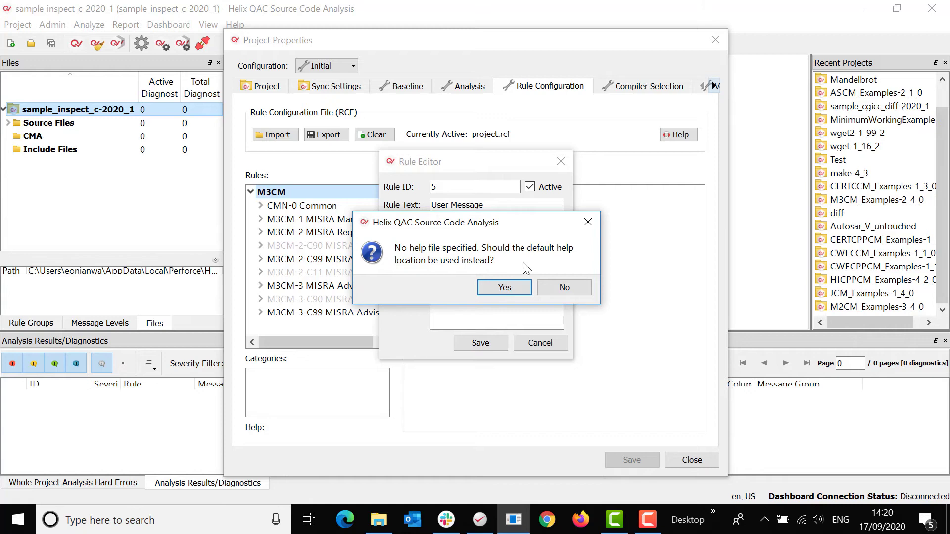
click(504, 287)
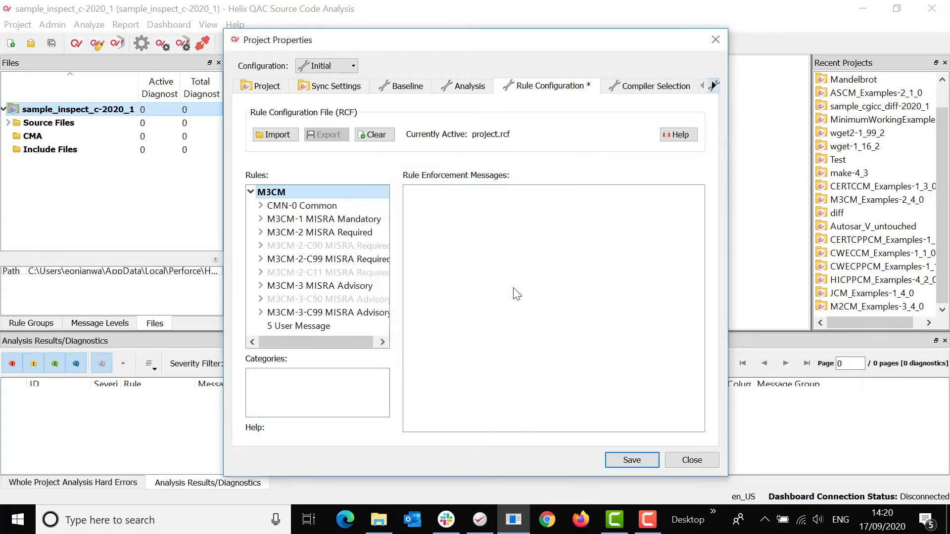
click(305, 329)
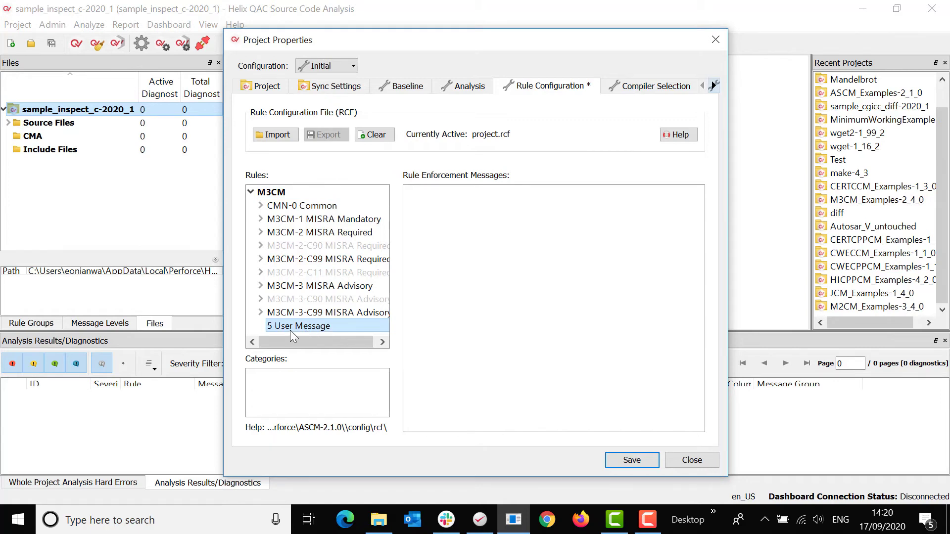
- Make rule 5 enforce qac-9.8.0 user message 6000 and save the rule configuration
right_click(293, 328)
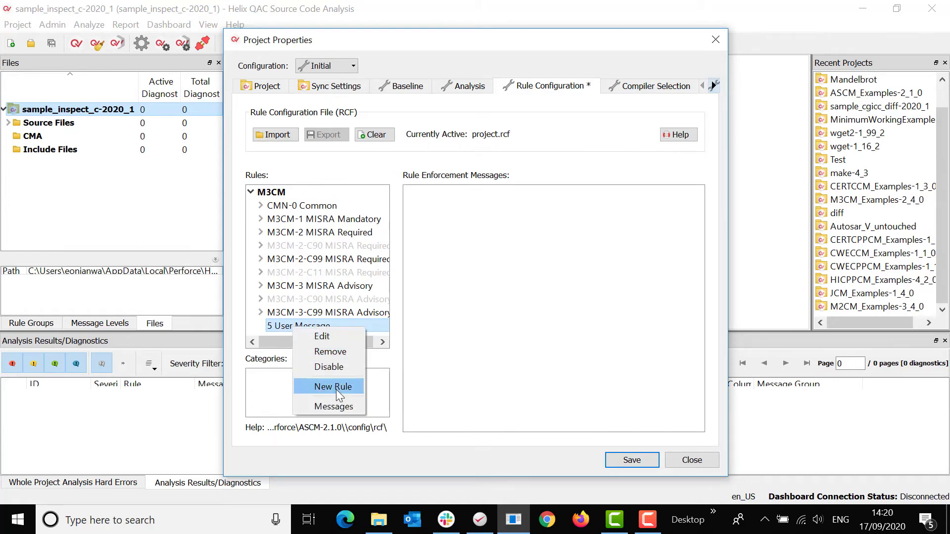
click(344, 408)
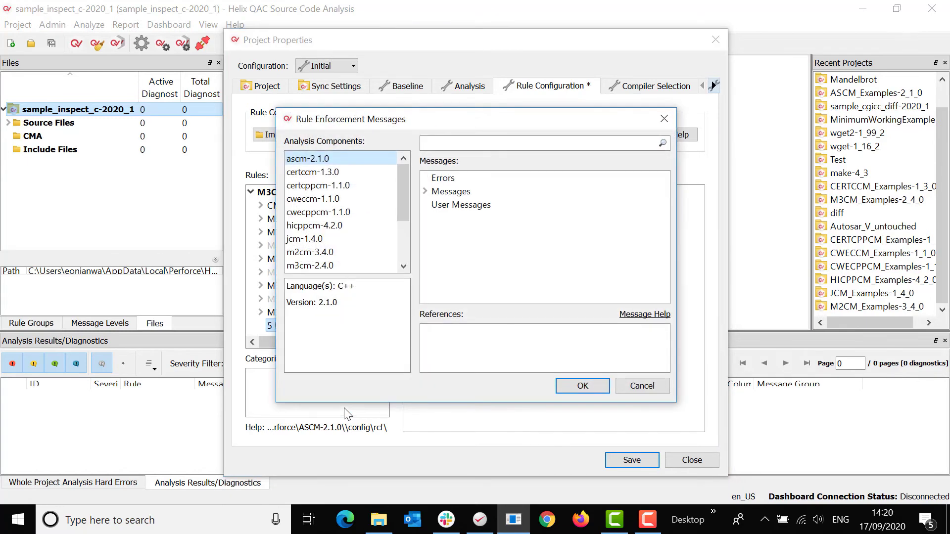
scroll(327, 222, down, 2)
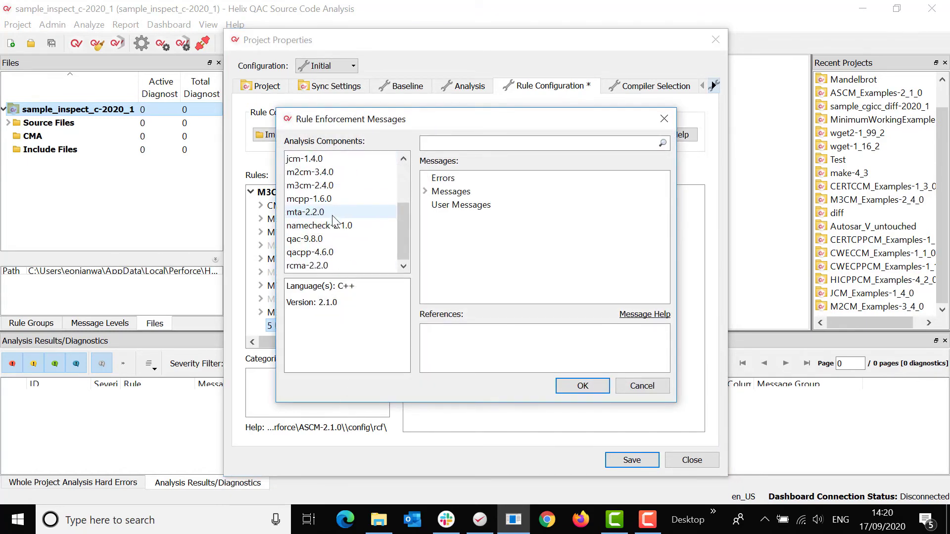
click(329, 242)
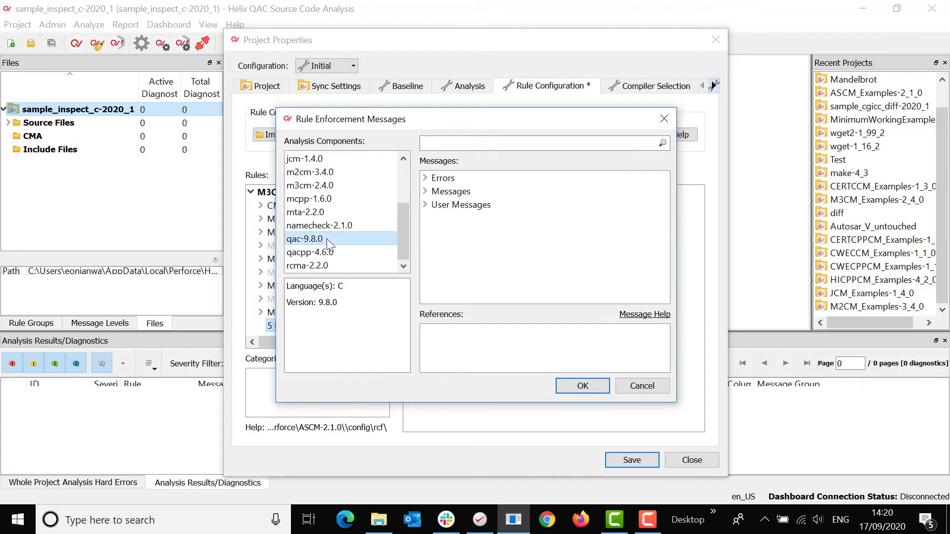
click(425, 205)
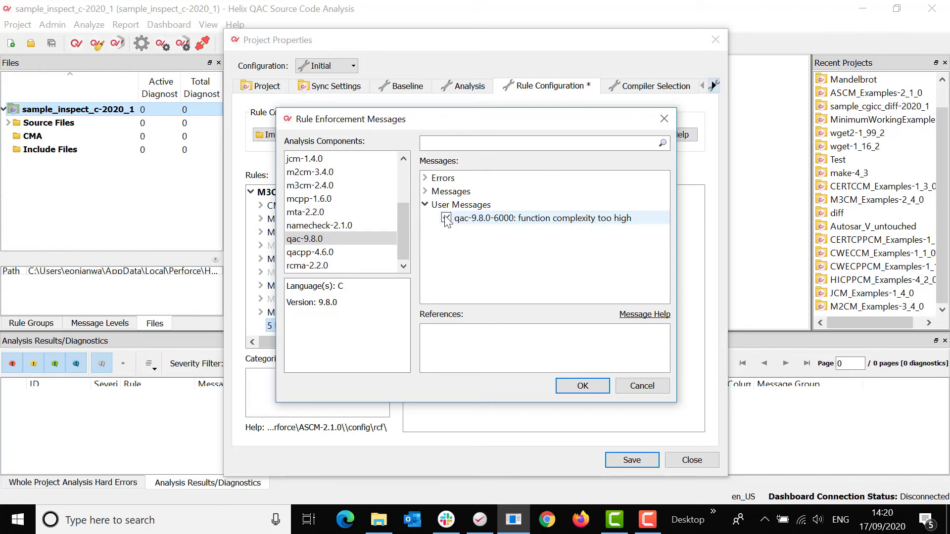
click(447, 218)
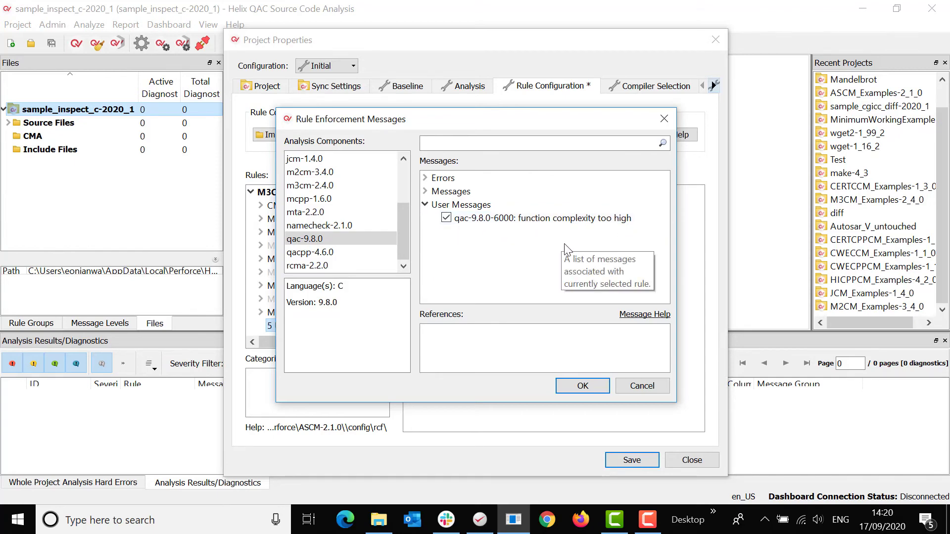
click(586, 387)
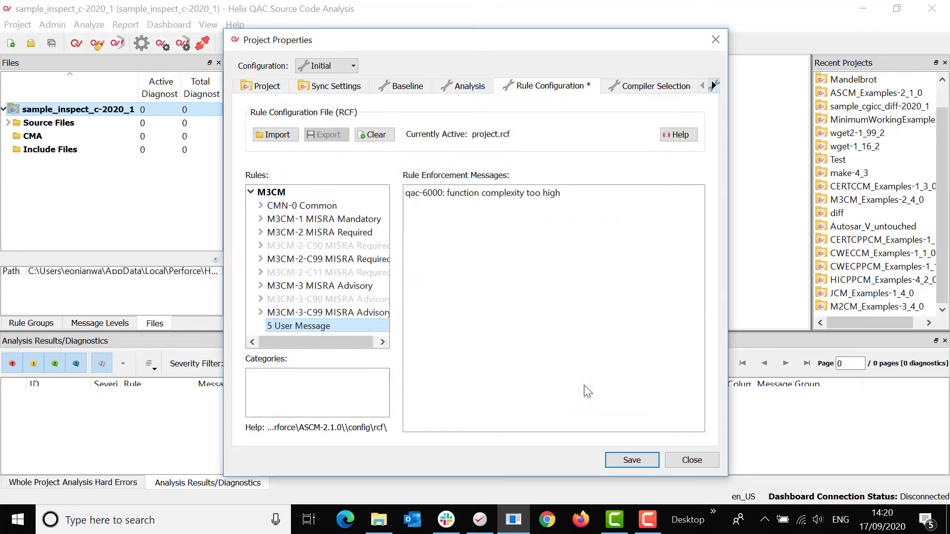
click(636, 464)
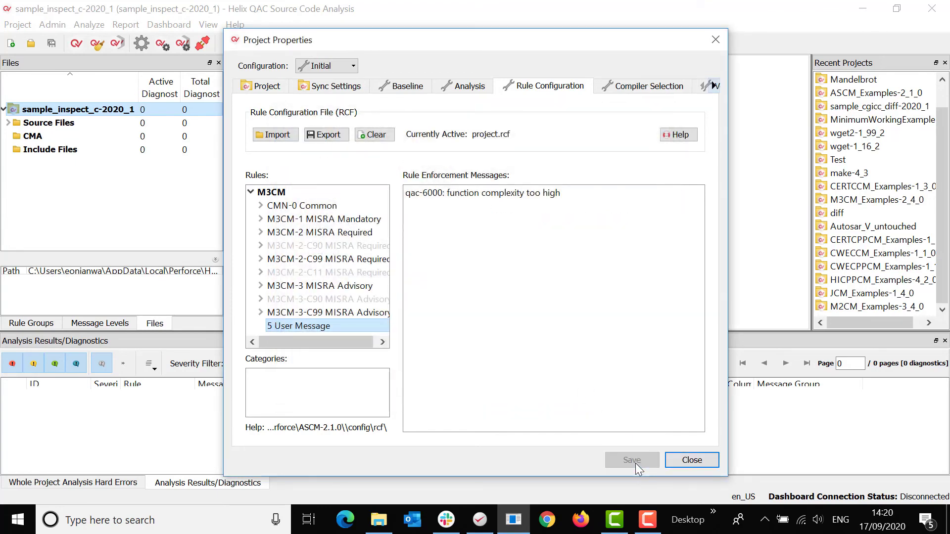
- Re-analyse the project and open the qac-6000 diagnostic on sysStartup in inspect.c
click(692, 461)
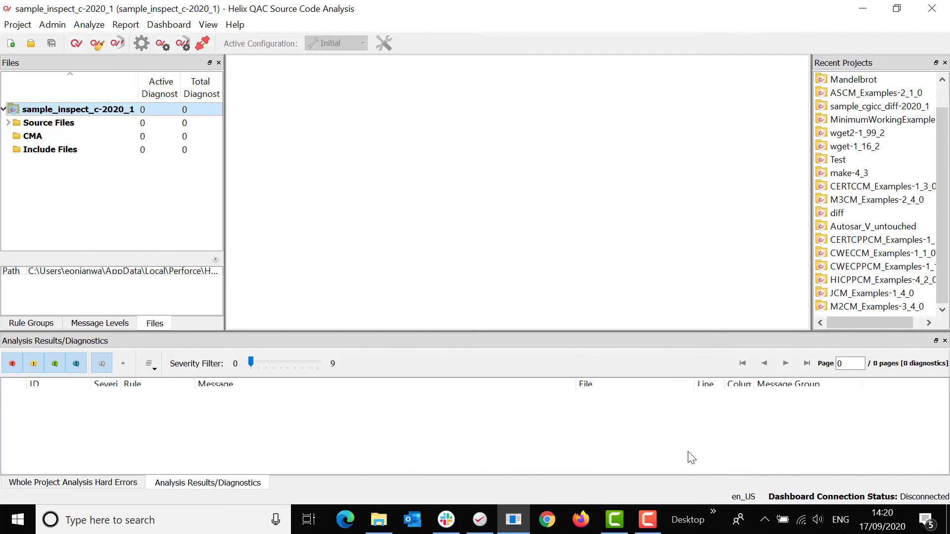
click(77, 43)
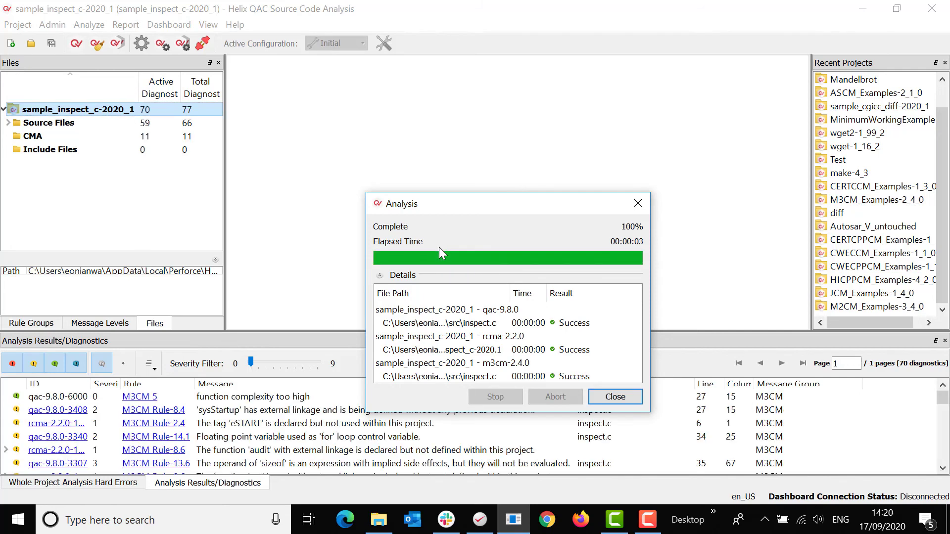
click(615, 397)
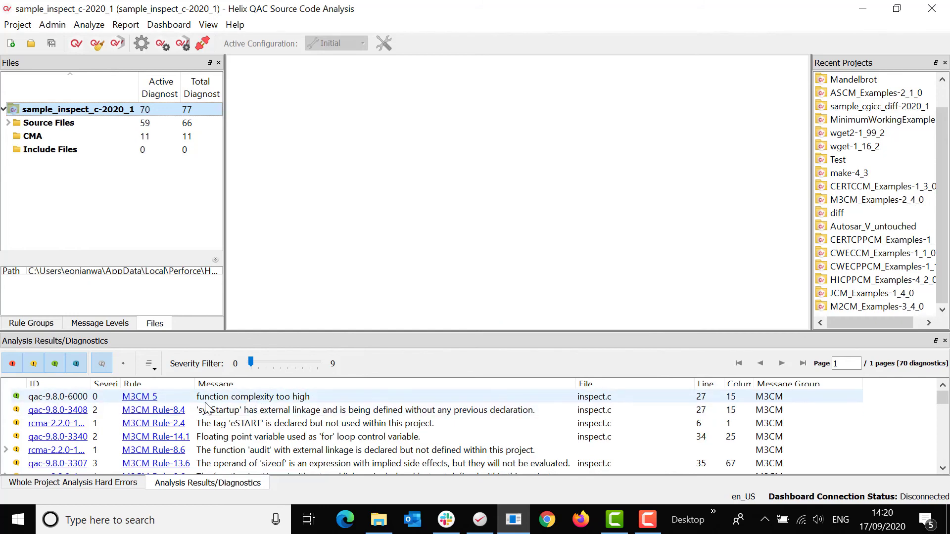
double_click(289, 398)
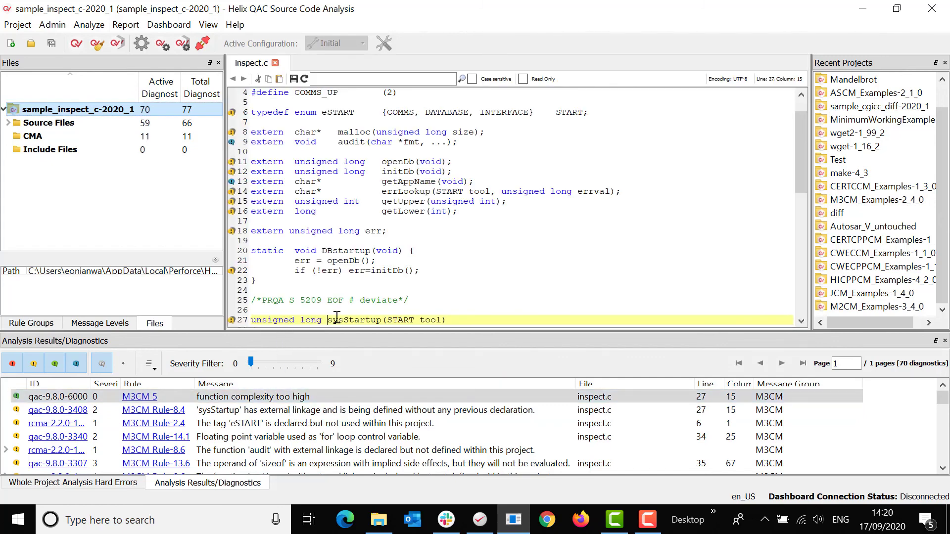
scroll(355, 317, down, 1)
scroll(356, 317, down, 1)
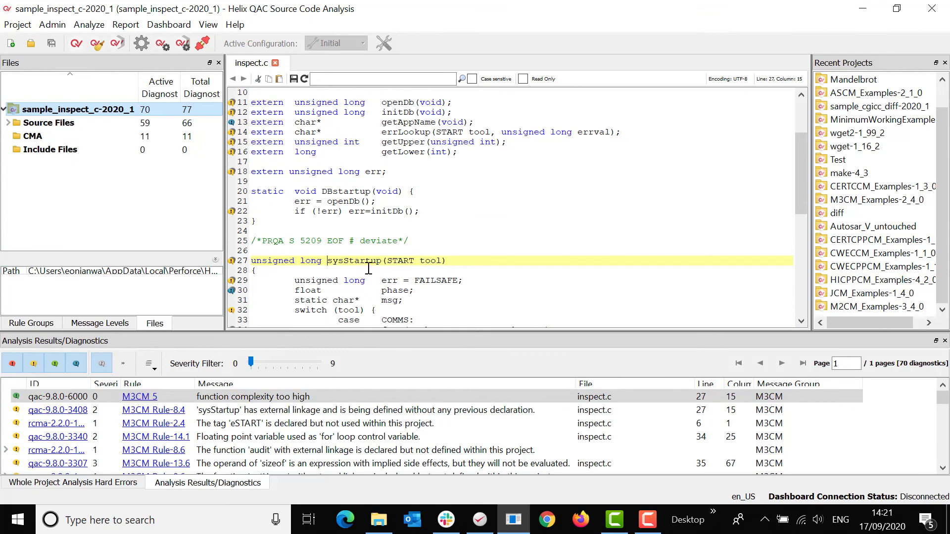